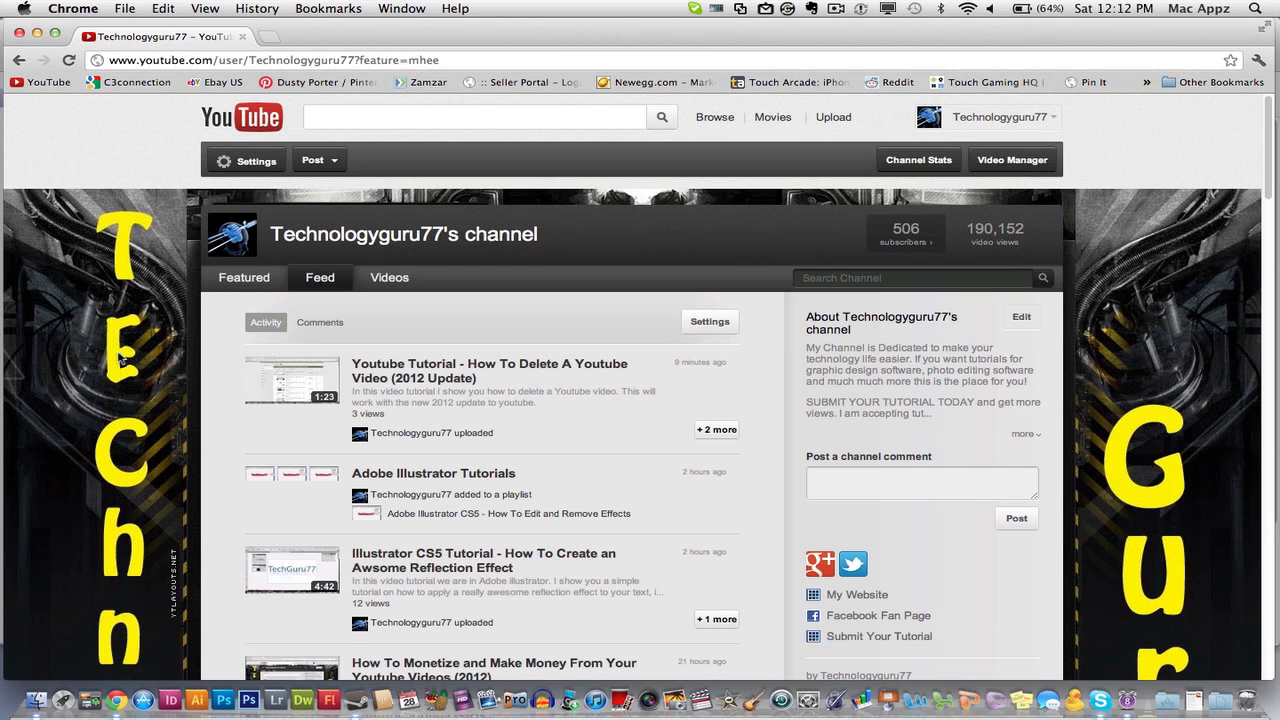
Step: Open the Edit my channel panel from the channel page
scroll(120, 357, "down", 2)
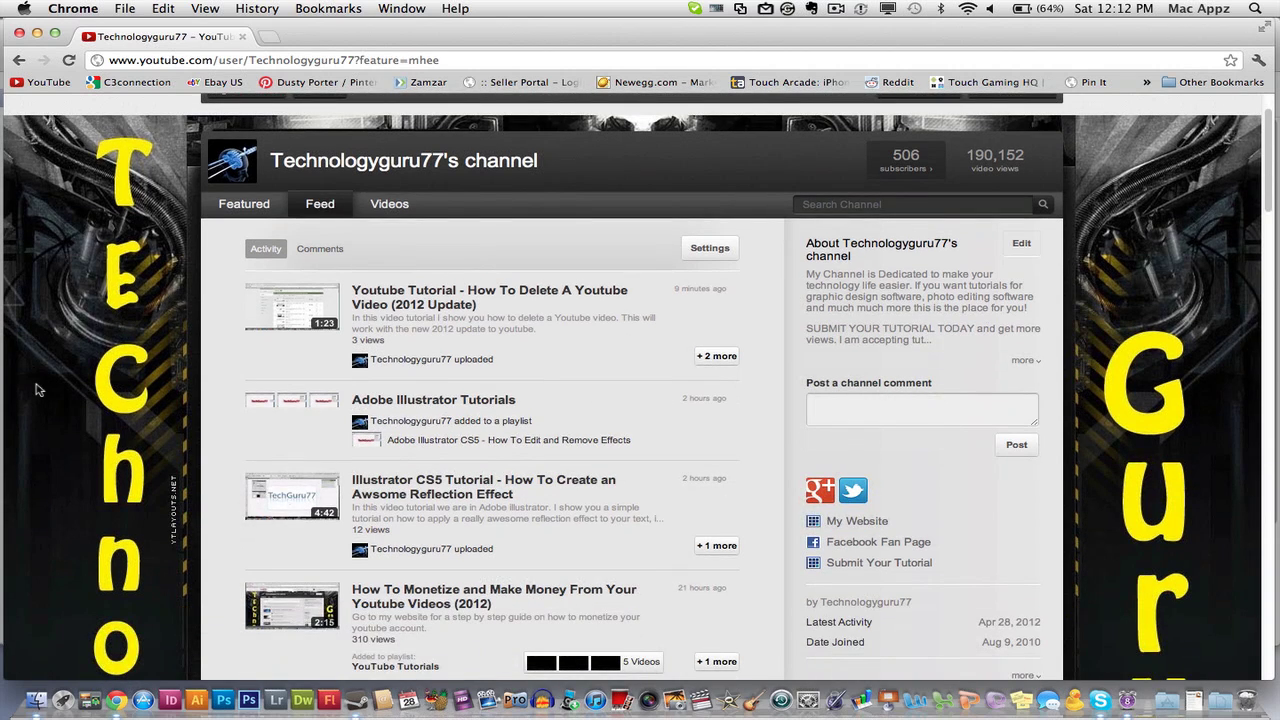
left_click_drag(252, 407, 313, 297)
scroll(90, 390, "up", 2)
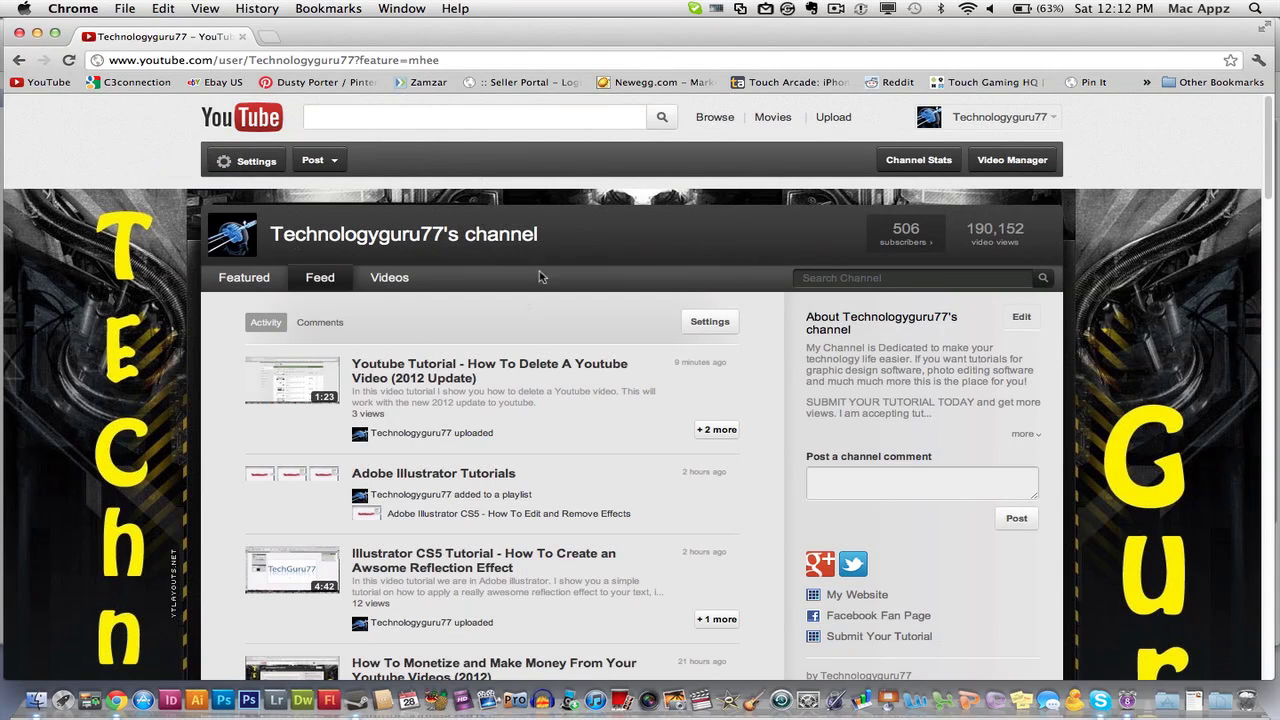
left_click(244, 162)
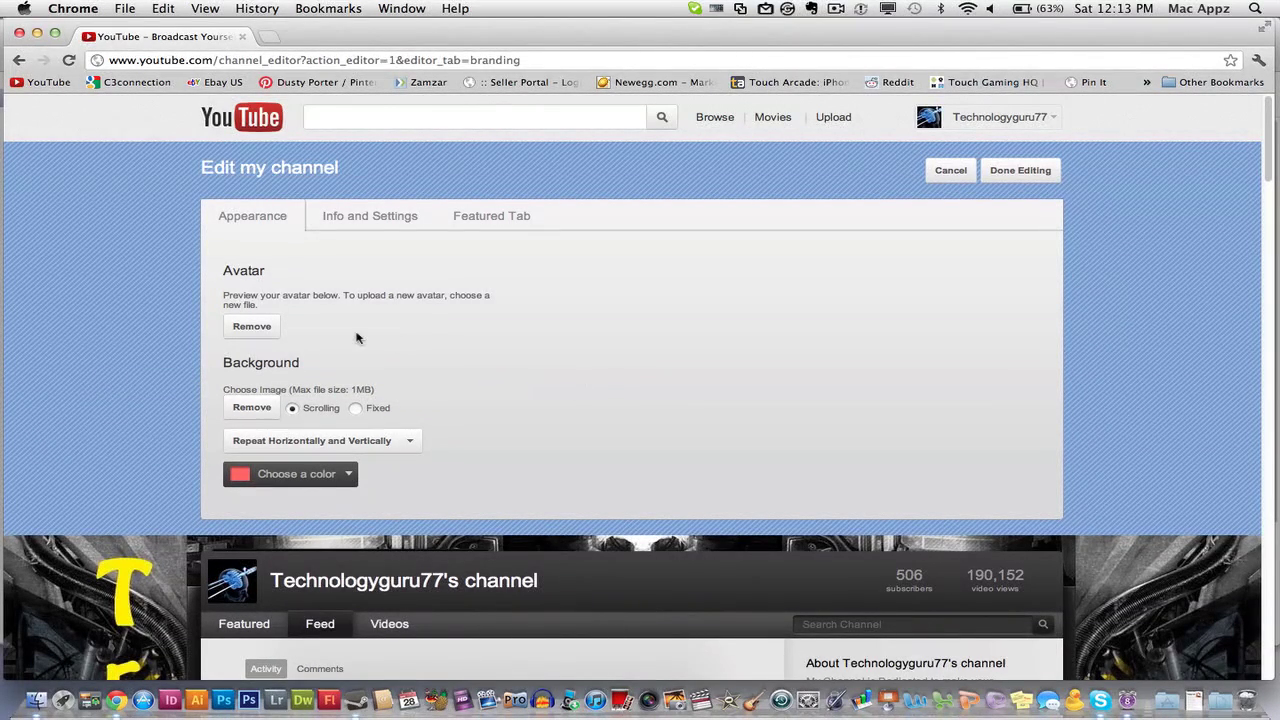
Step: Choose the light red #FF6666 background colour on the Appearance tab and accept it
scroll(552, 412, "down", 5)
scroll(552, 412, "up", 3)
scroll(552, 412, "up", 2)
scroll(574, 450, "down", 2)
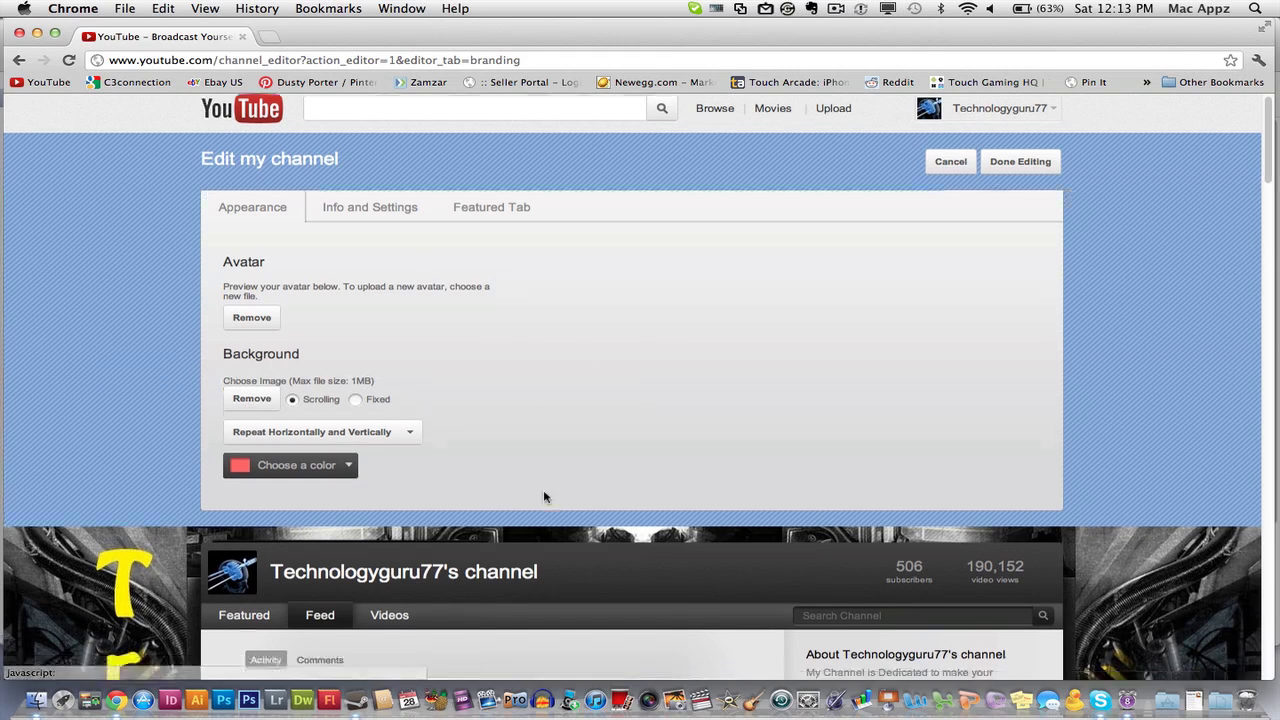
scroll(543, 494, "down", 5)
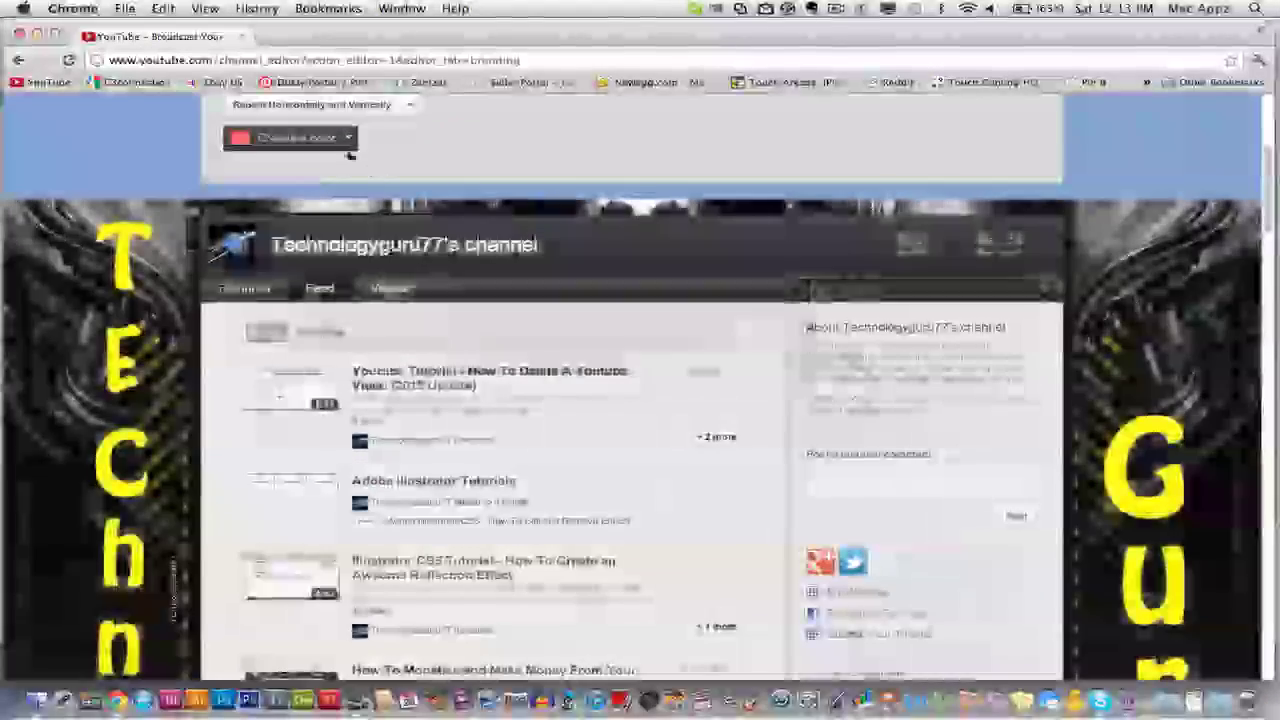
left_click(347, 140)
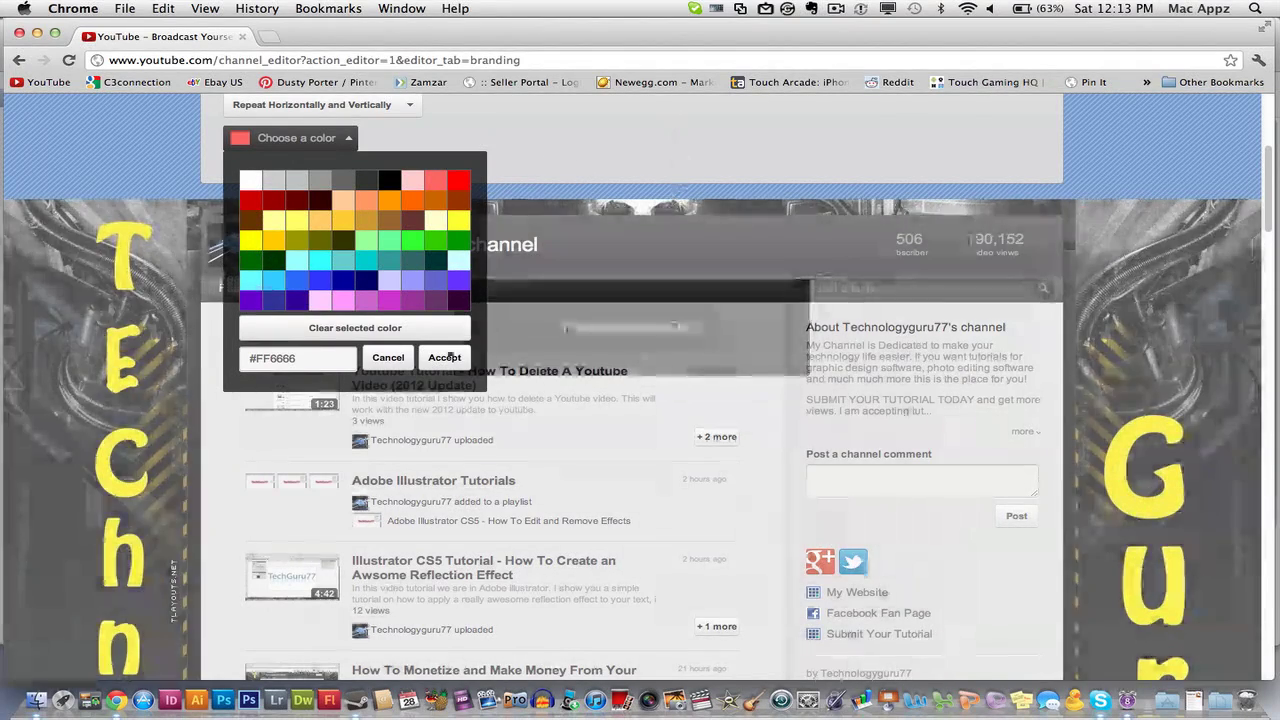
left_click(443, 357)
scroll(570, 340, "up", 5)
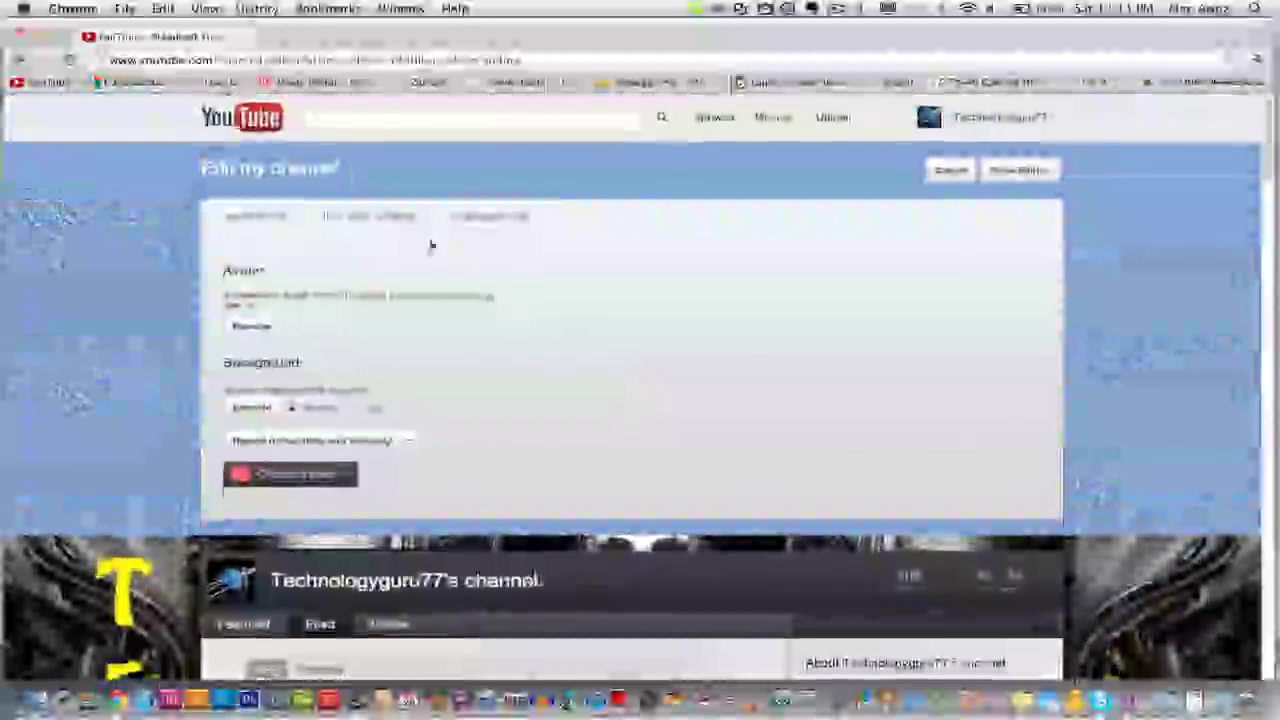
Step: Show the Info and Settings tab: title, description, tags, visibility and Feed default tab
left_click(385, 222)
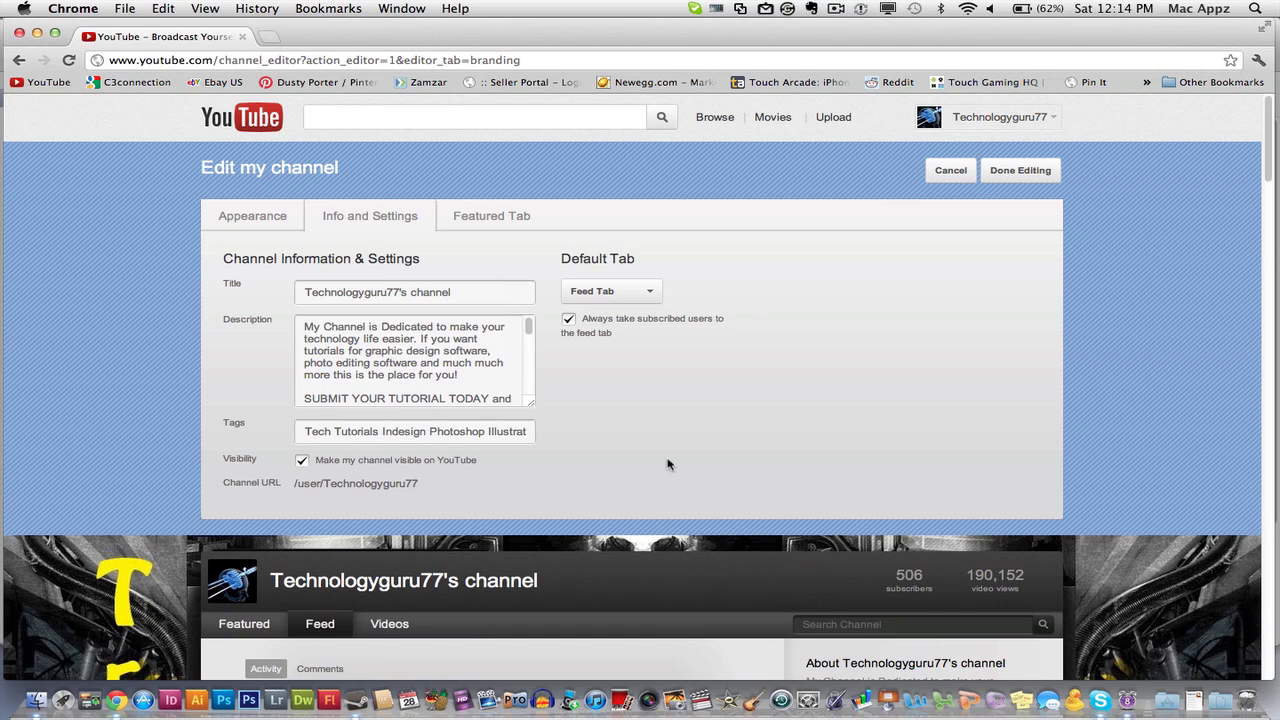
scroll(668, 464, "down", 1)
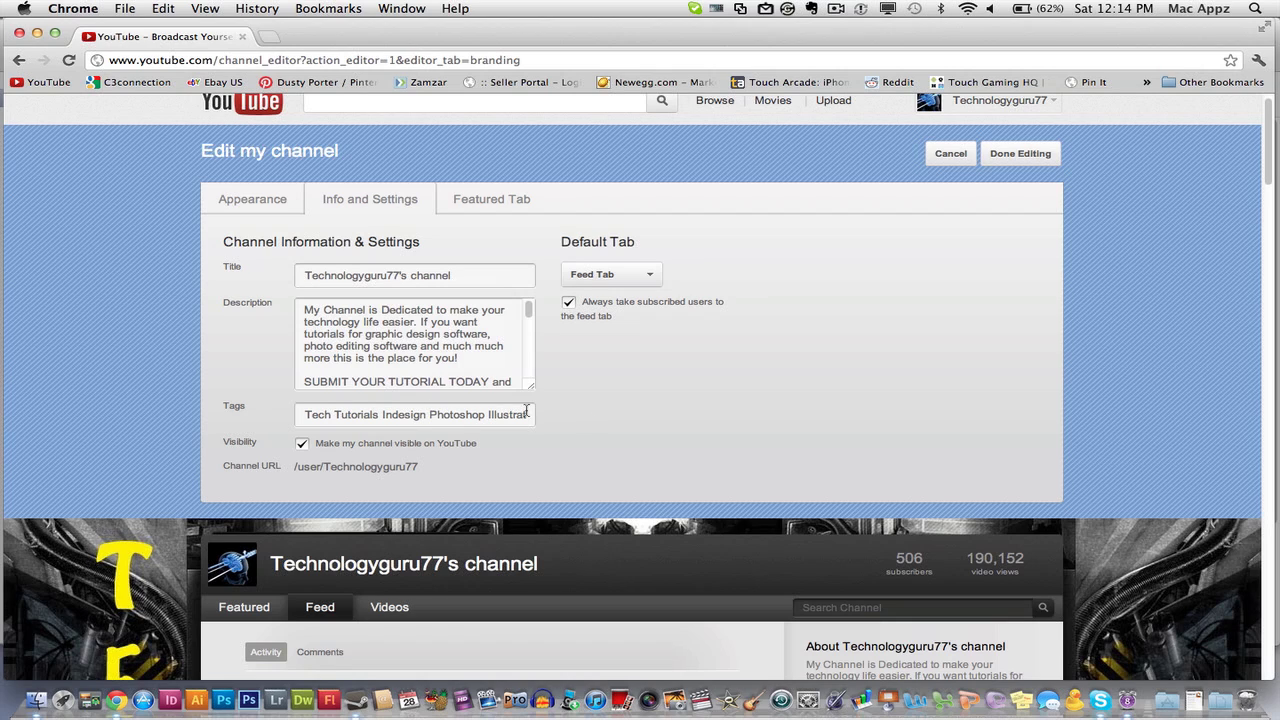
scroll(600, 420, "up", 1)
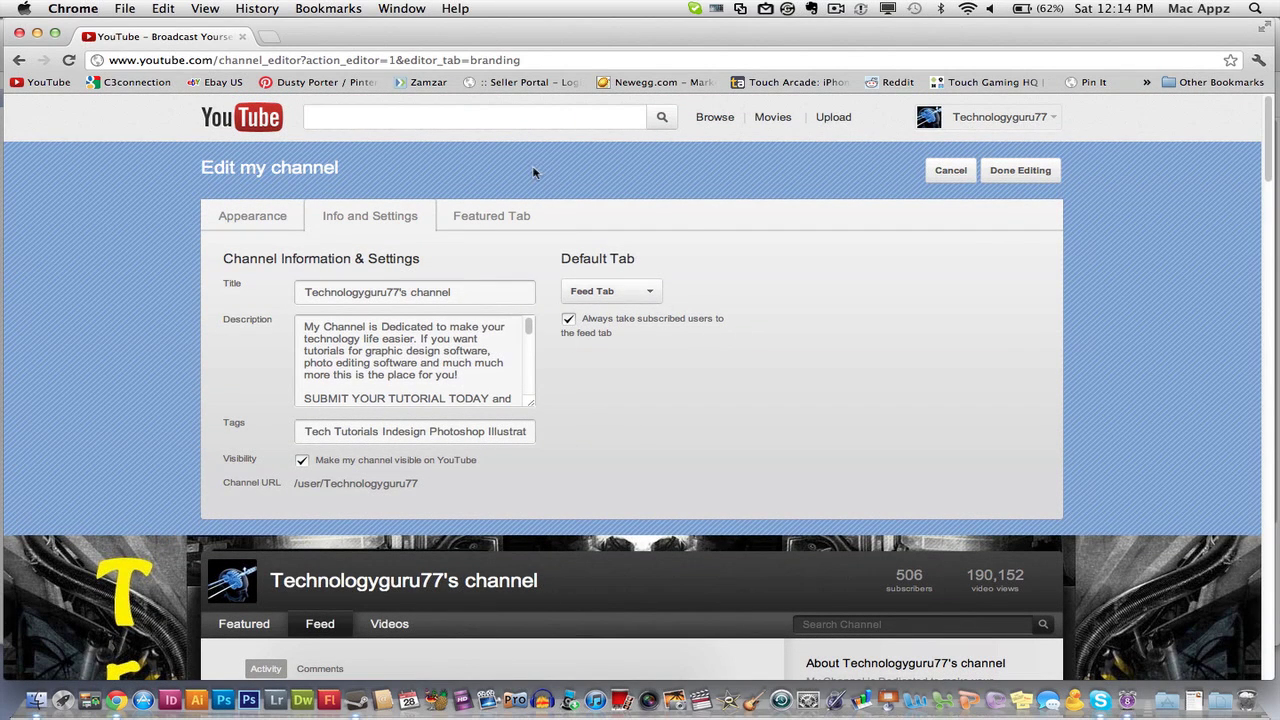
Step: Switch the featured tab to the Blogger layout and finish editing the channel
left_click(492, 222)
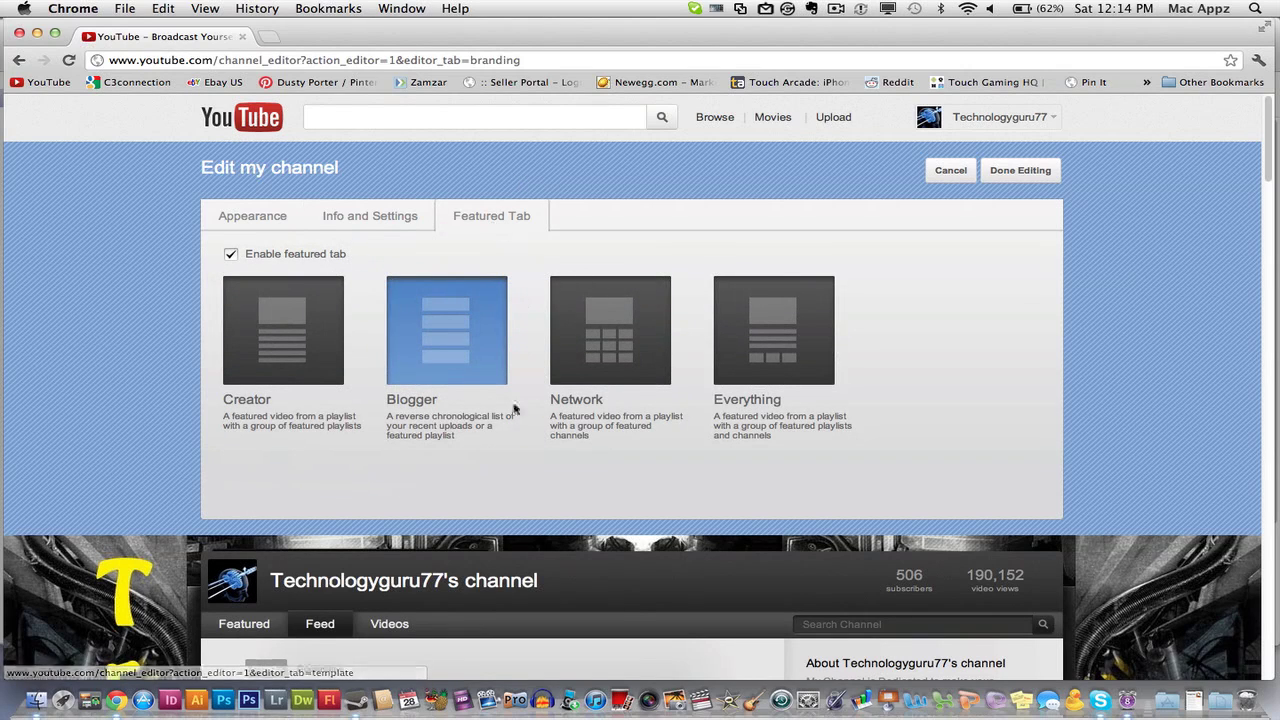
scroll(320, 443, "down", 1)
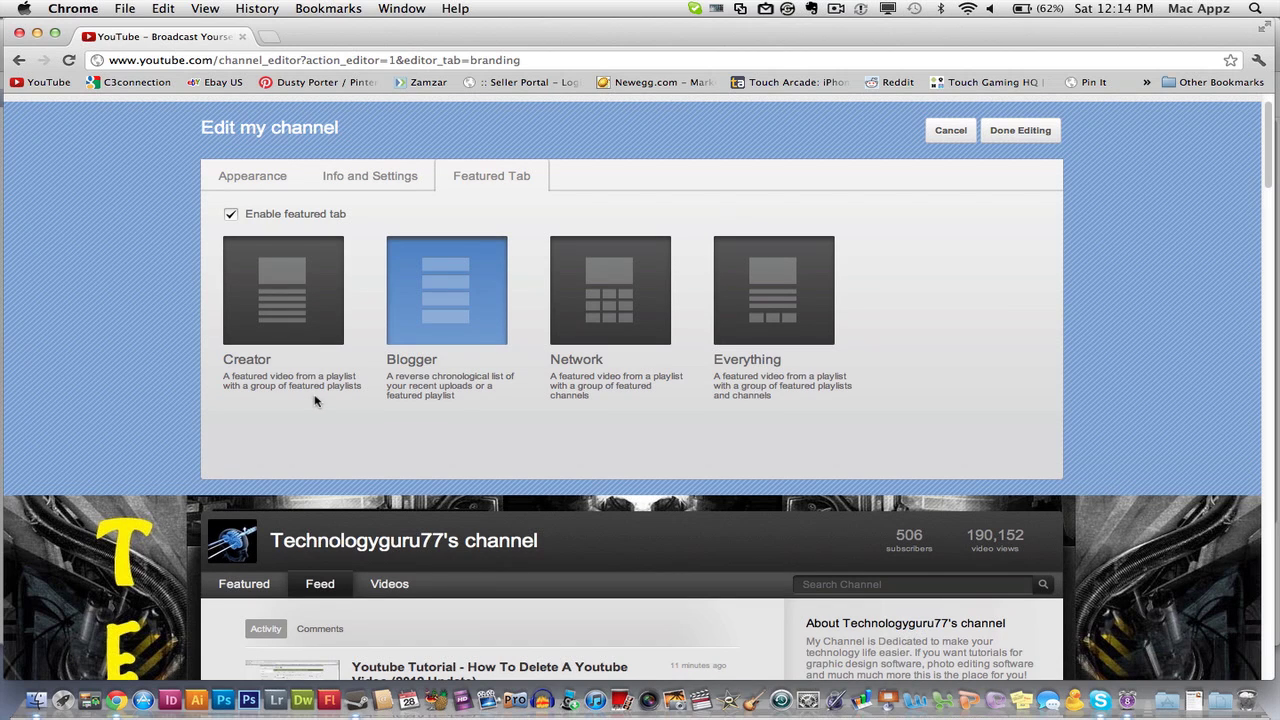
scroll(314, 401, "down", 1)
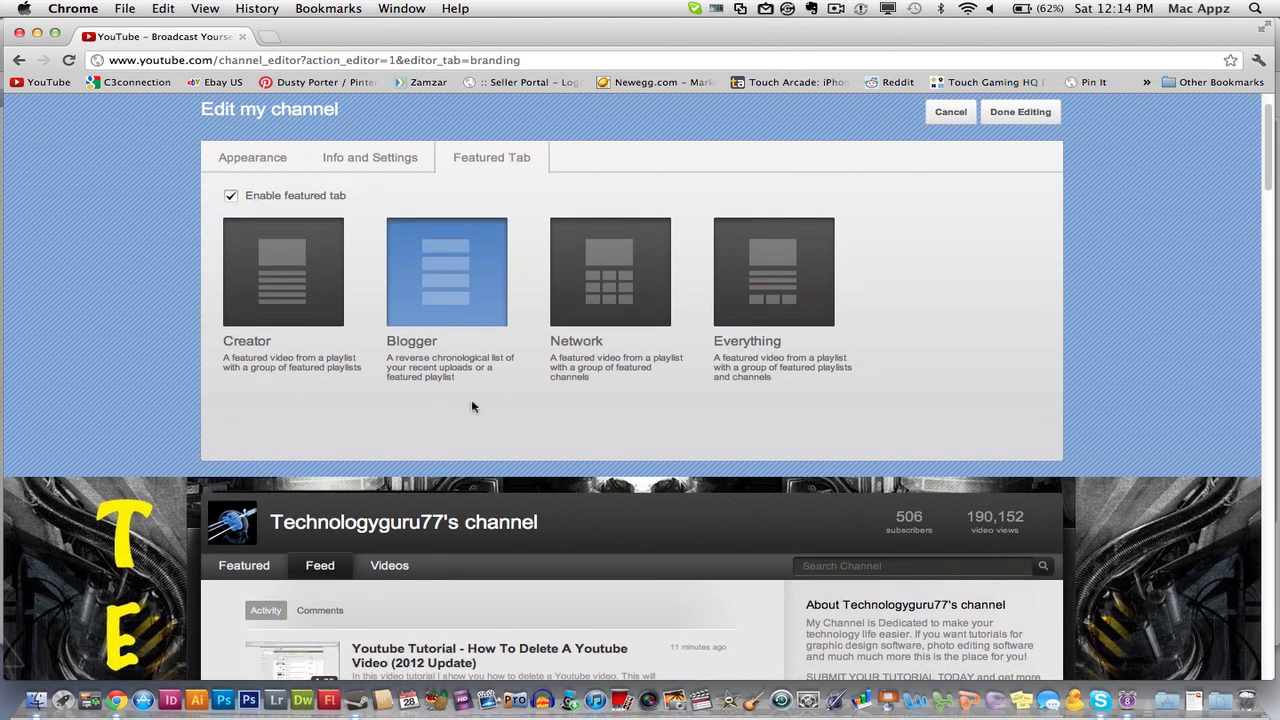
left_click(491, 282)
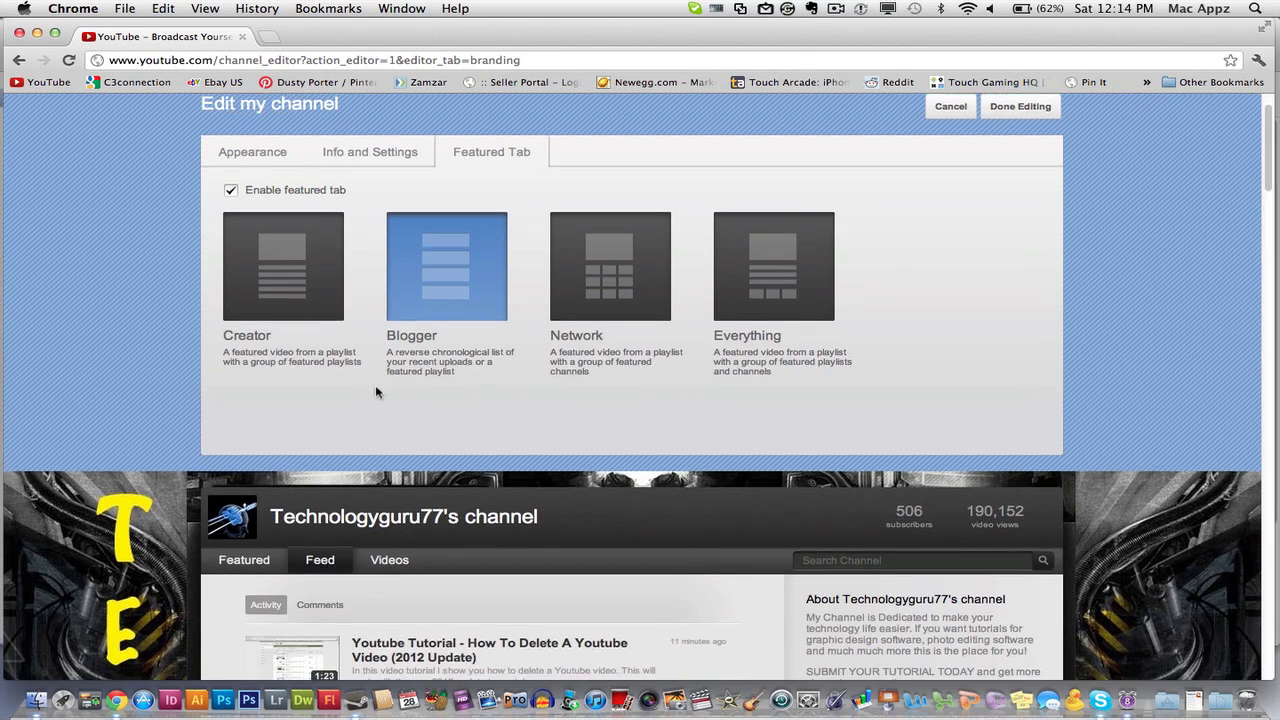
scroll(376, 391, "down", 2)
scroll(376, 391, "down", 5)
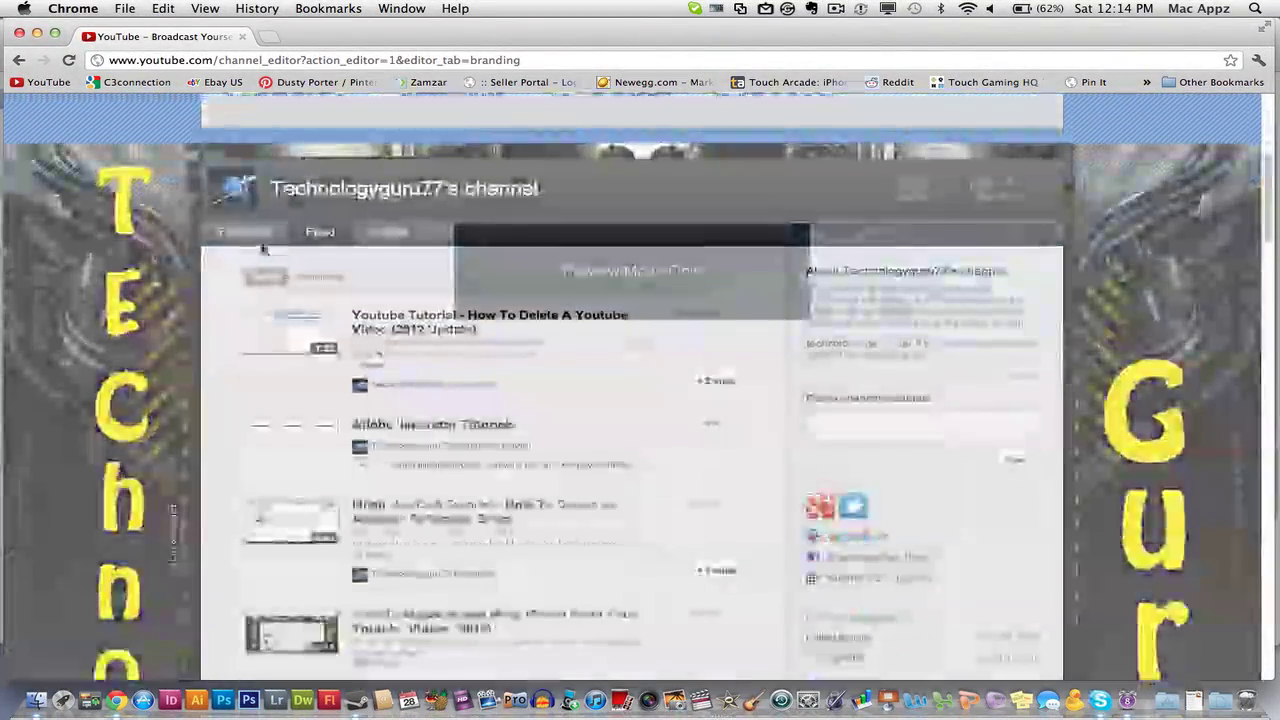
scroll(429, 416, "up", 6)
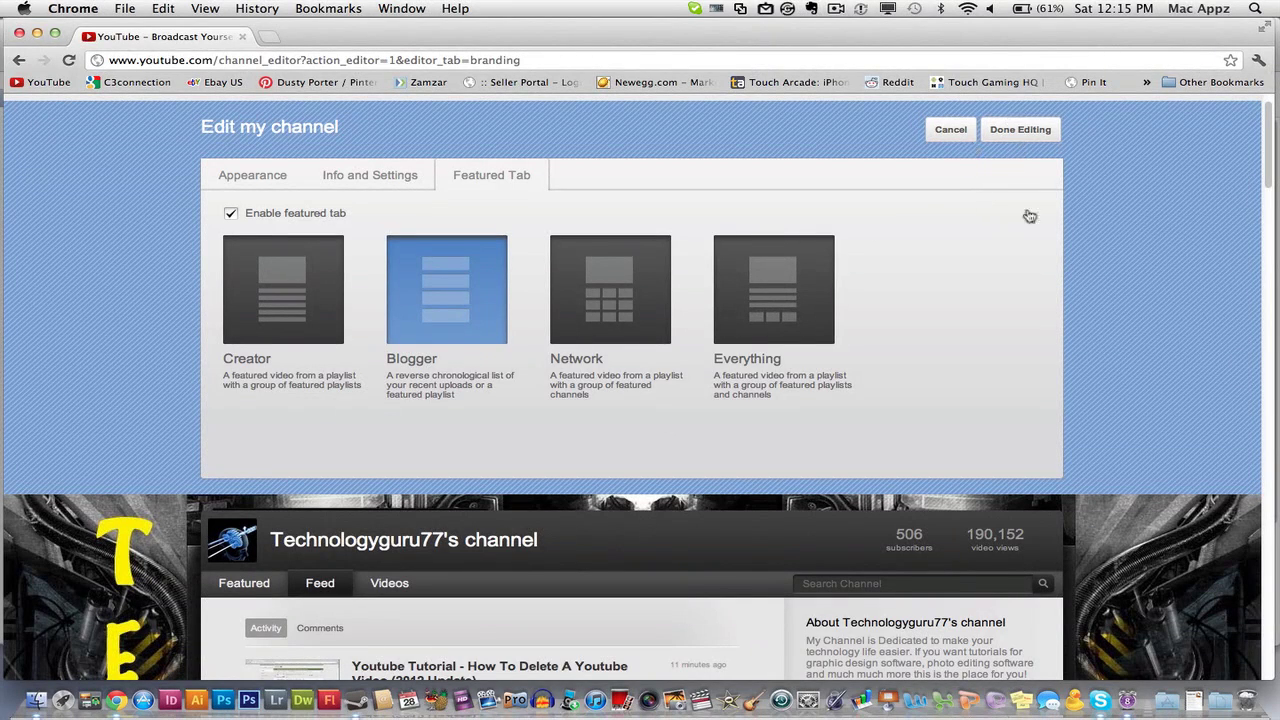
left_click(1016, 131)
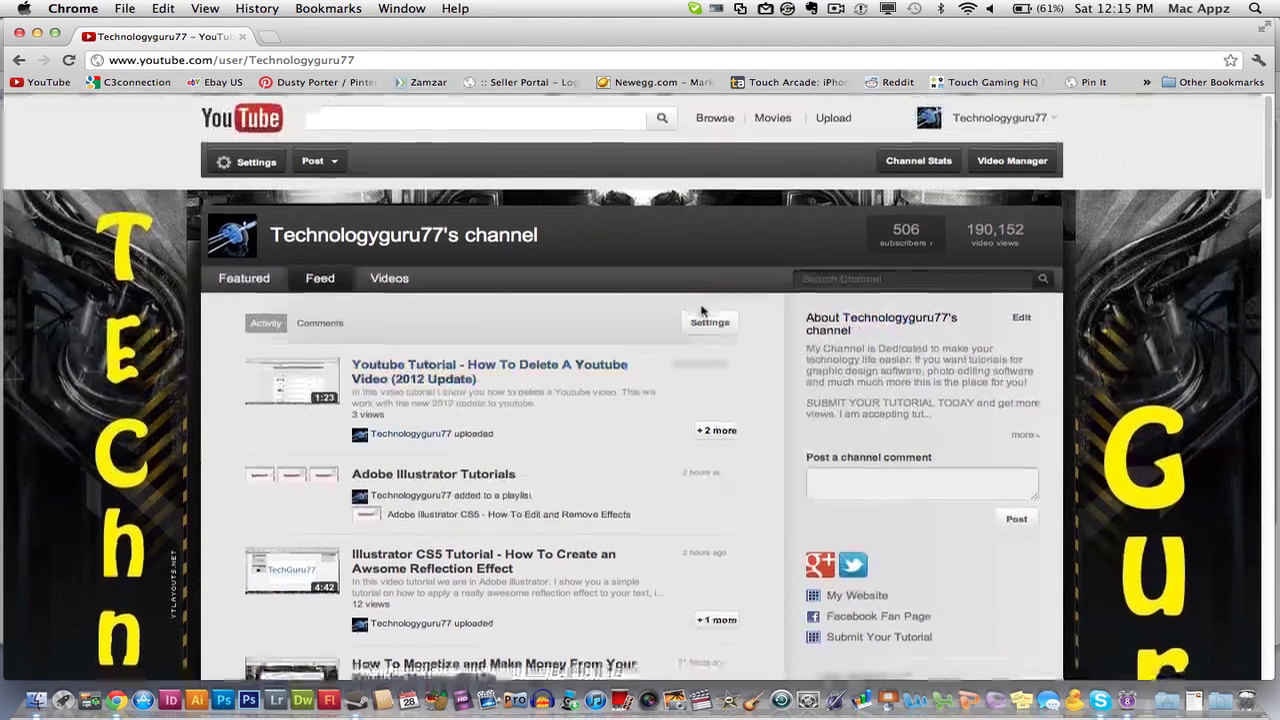
left_click(323, 162)
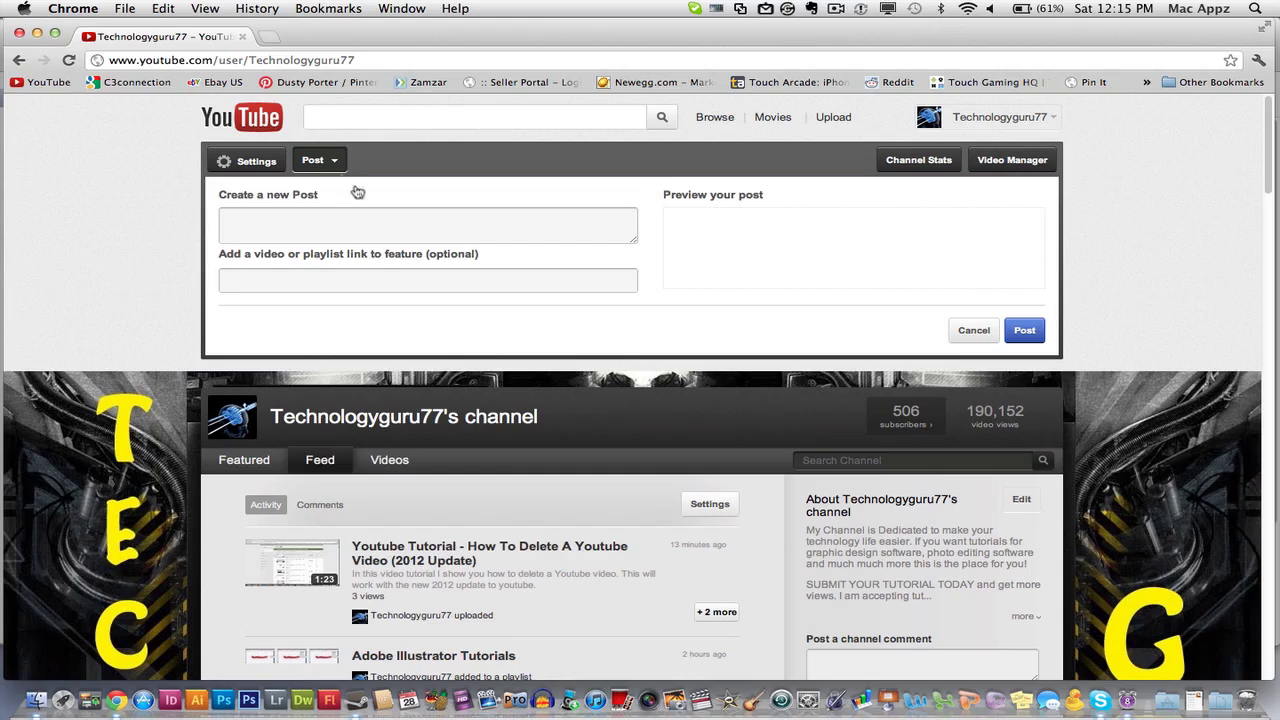
left_click(326, 164)
scroll(730, 241, "down", 5)
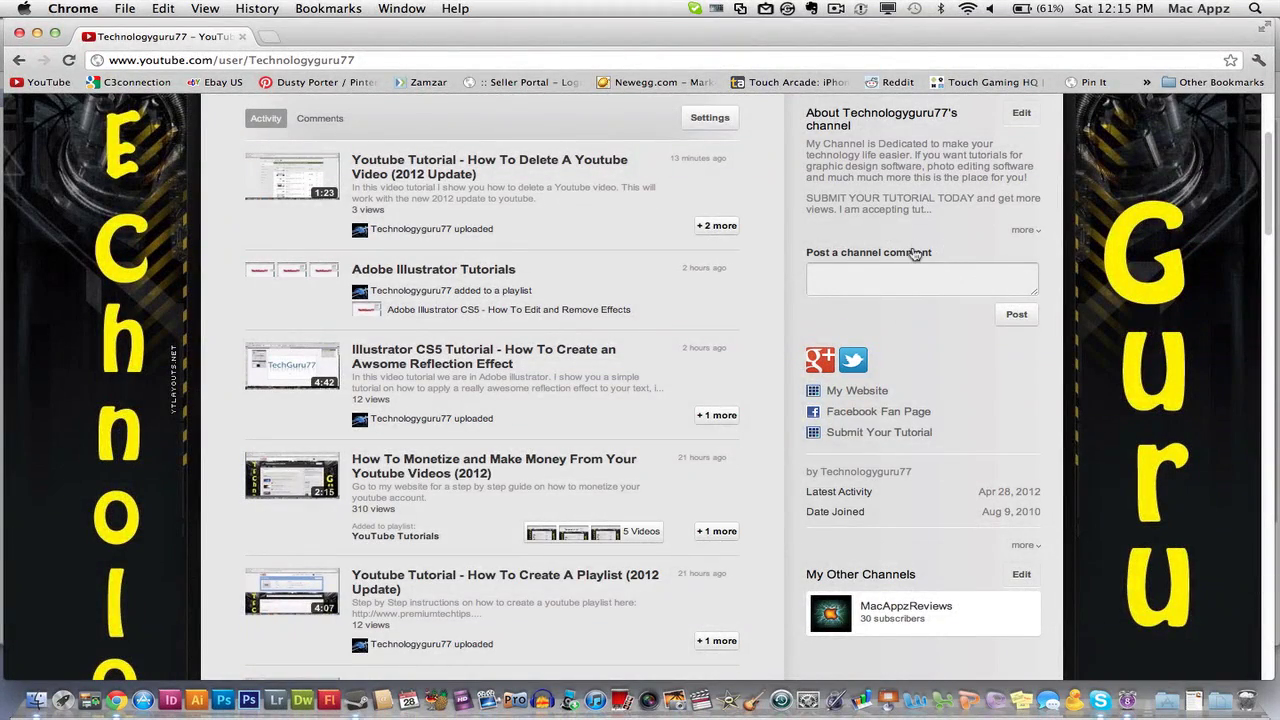
scroll(912, 247, "up", 2)
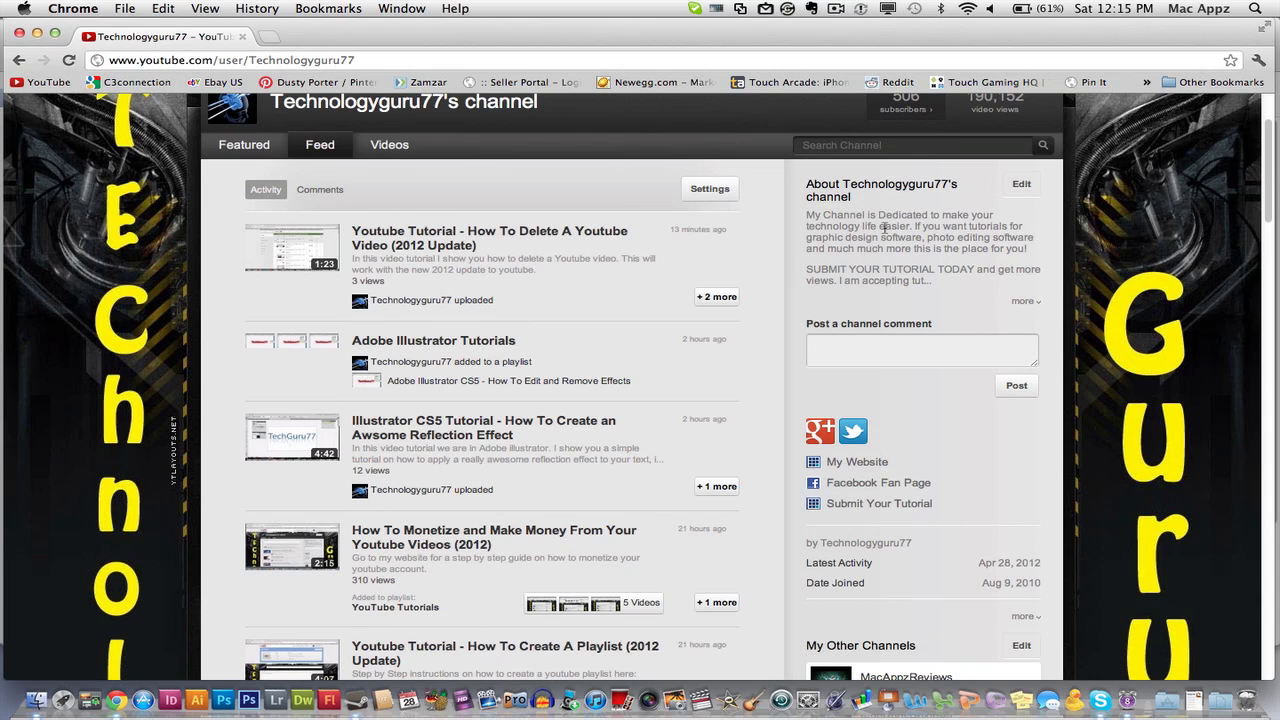
Step: Check the About description with My Website, Facebook Fan Page and Submit Your Tutorial links, then apply
left_click(1024, 186)
scroll(915, 281, "down", 2)
scroll(915, 281, "down", 2)
scroll(915, 281, "down", 2)
scroll(915, 281, "down", 2)
scroll(908, 287, "up", 6)
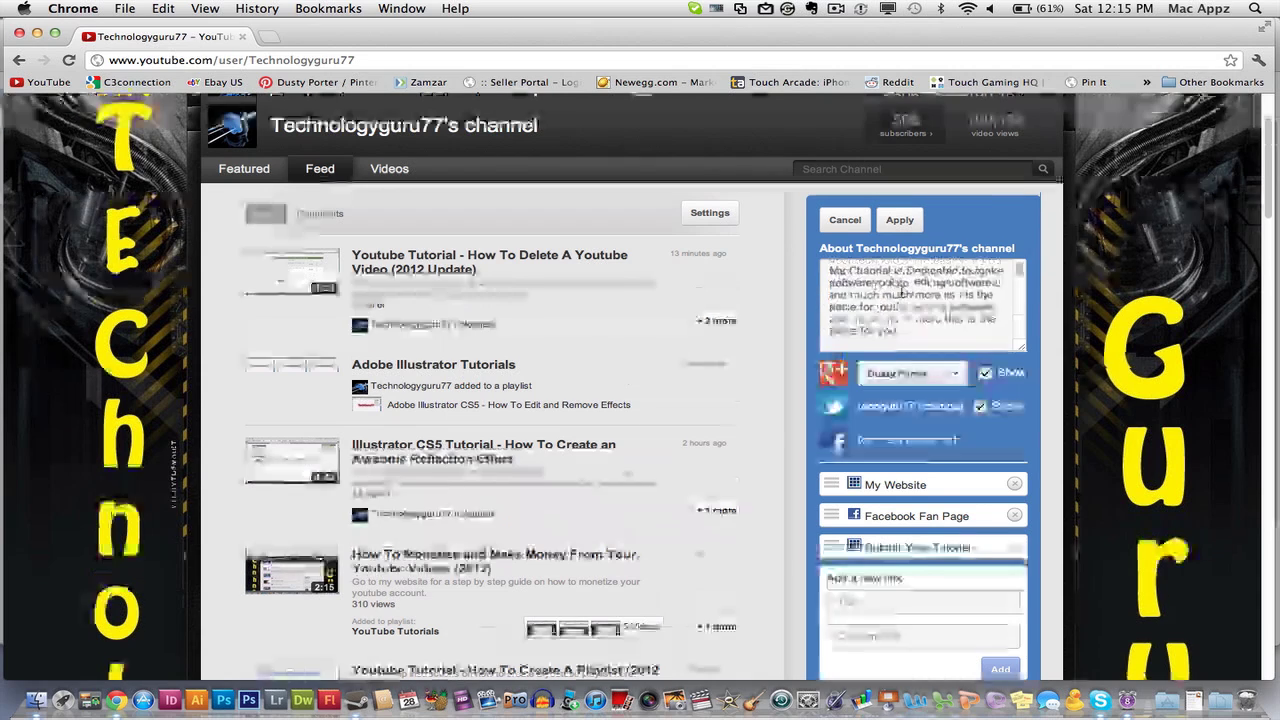
scroll(743, 313, "down", 2)
scroll(743, 313, "down", 3)
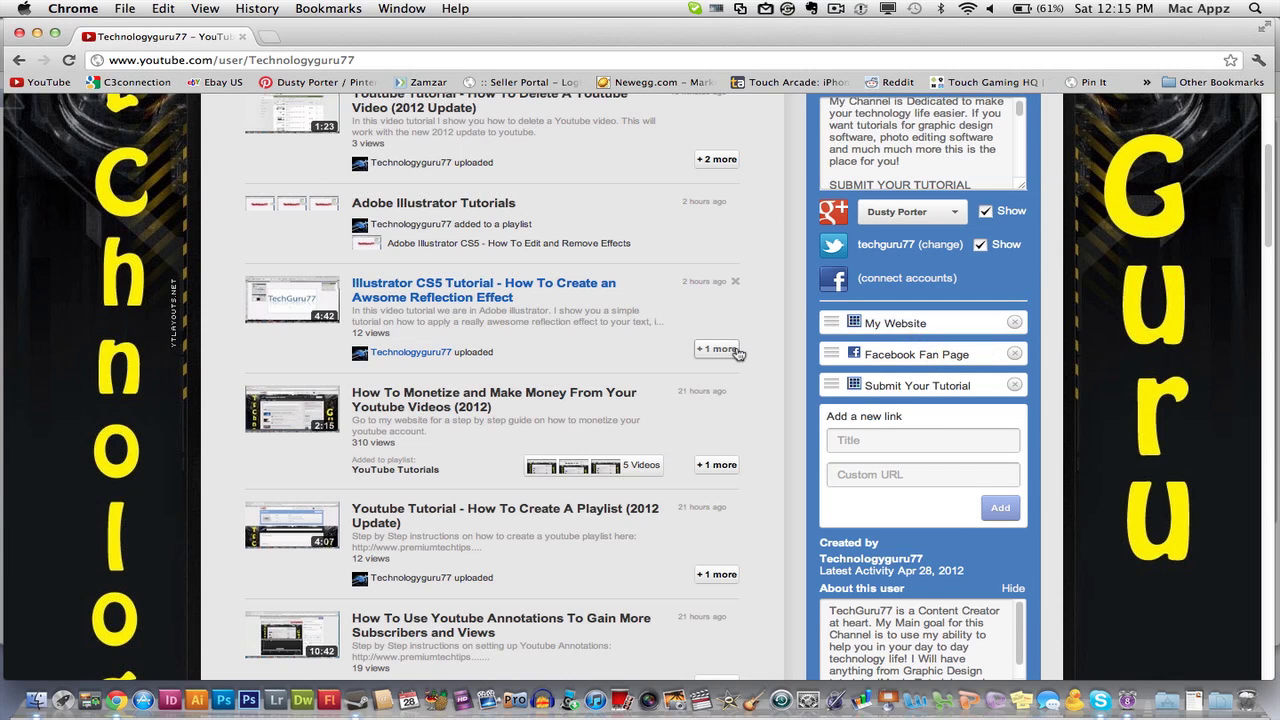
scroll(946, 244, "down", 1)
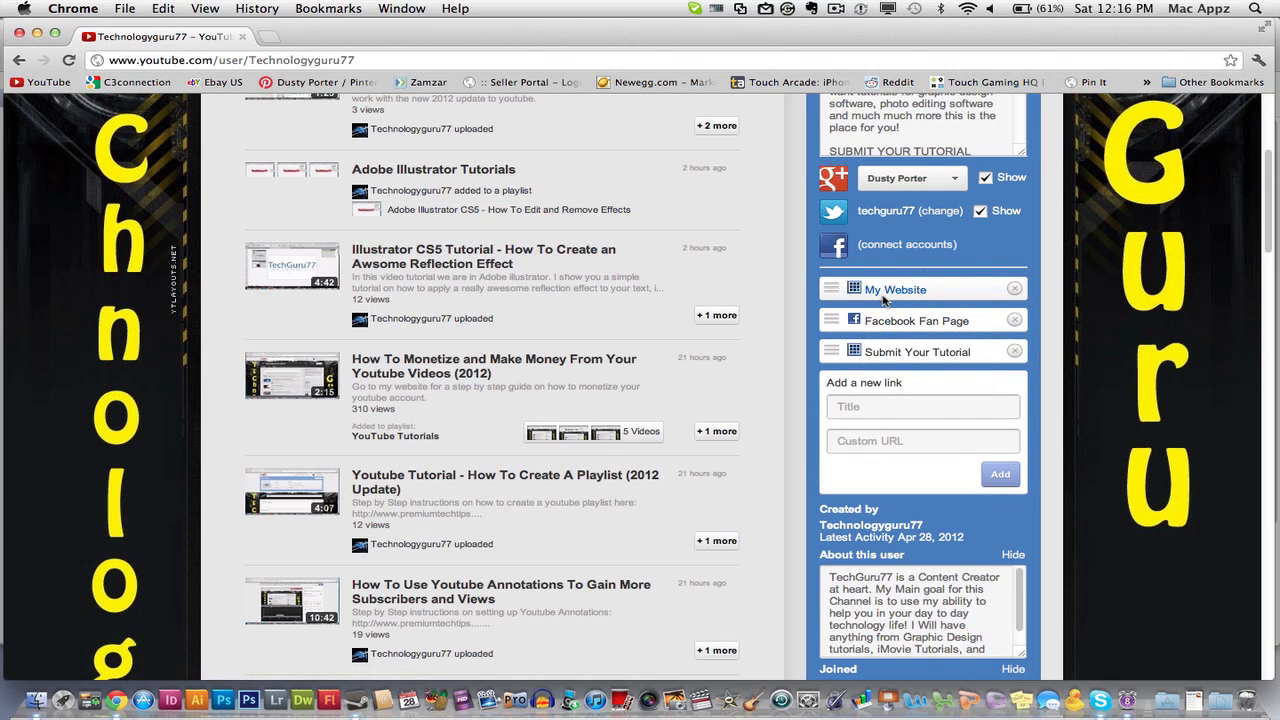
scroll(883, 300, "down", 2)
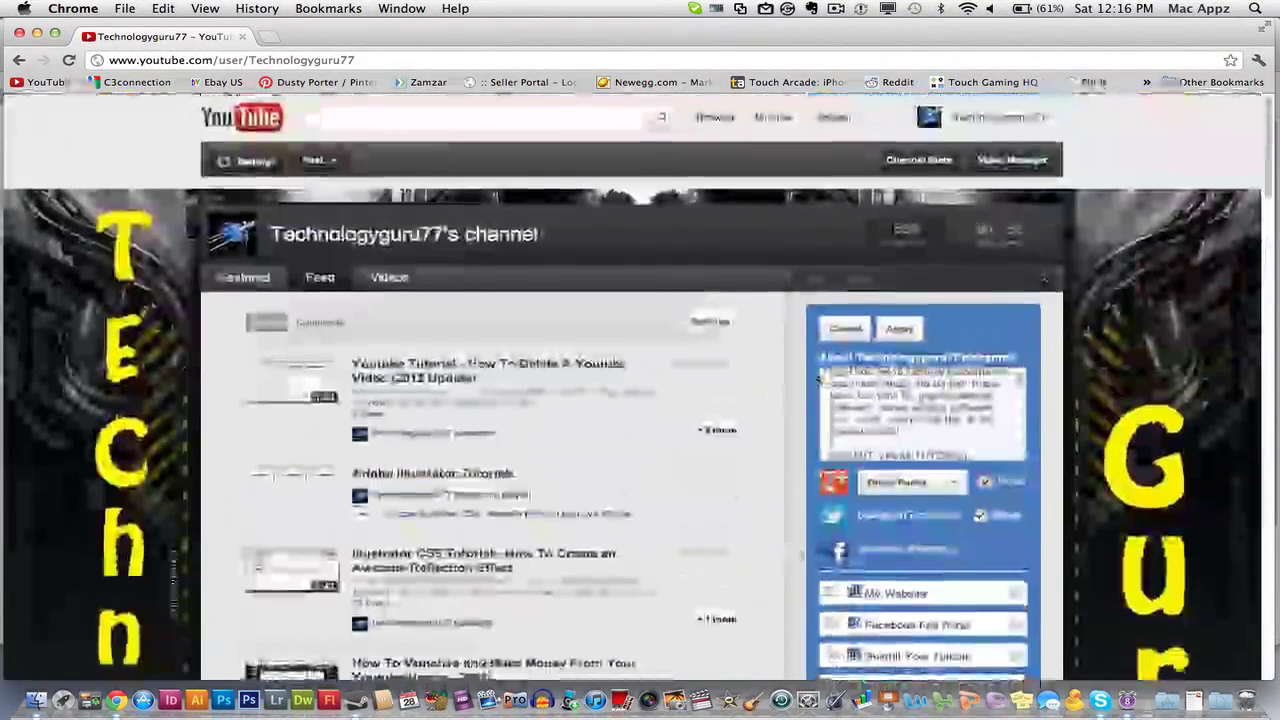
left_click(912, 330)
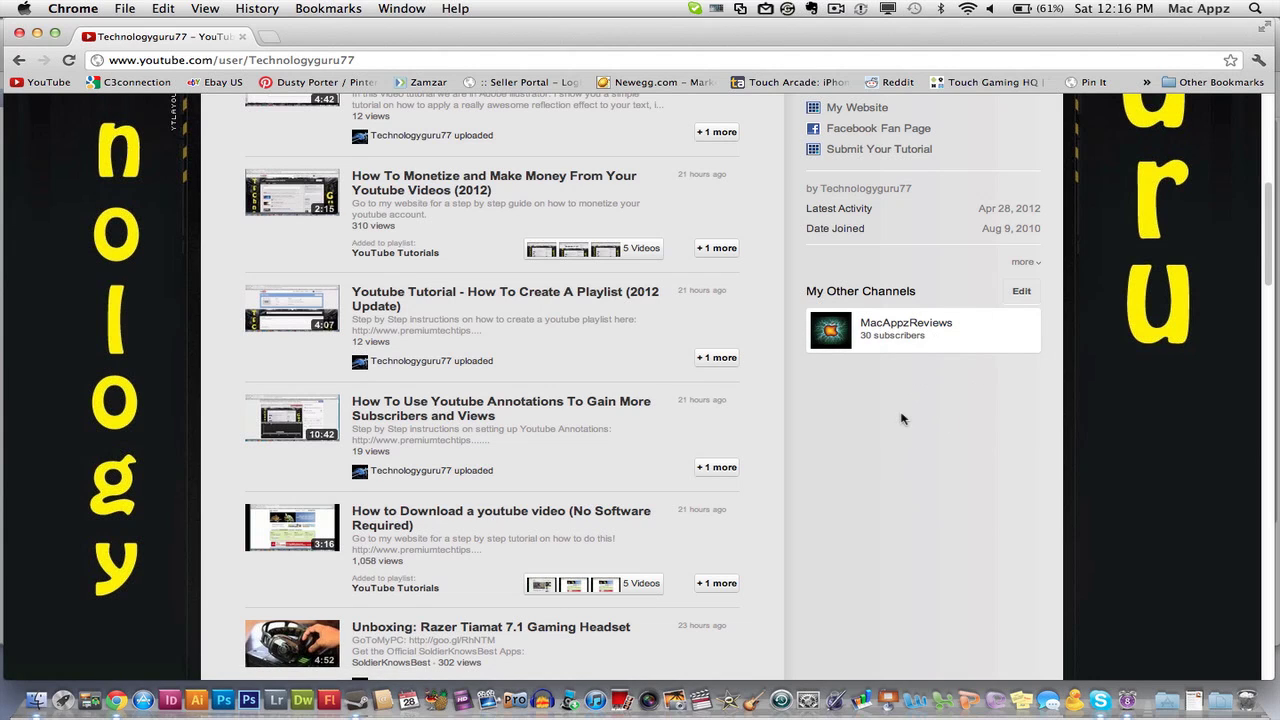
Step: Add MacAppzReviews as the featured channel in My Other Channels and apply
left_click(1018, 293)
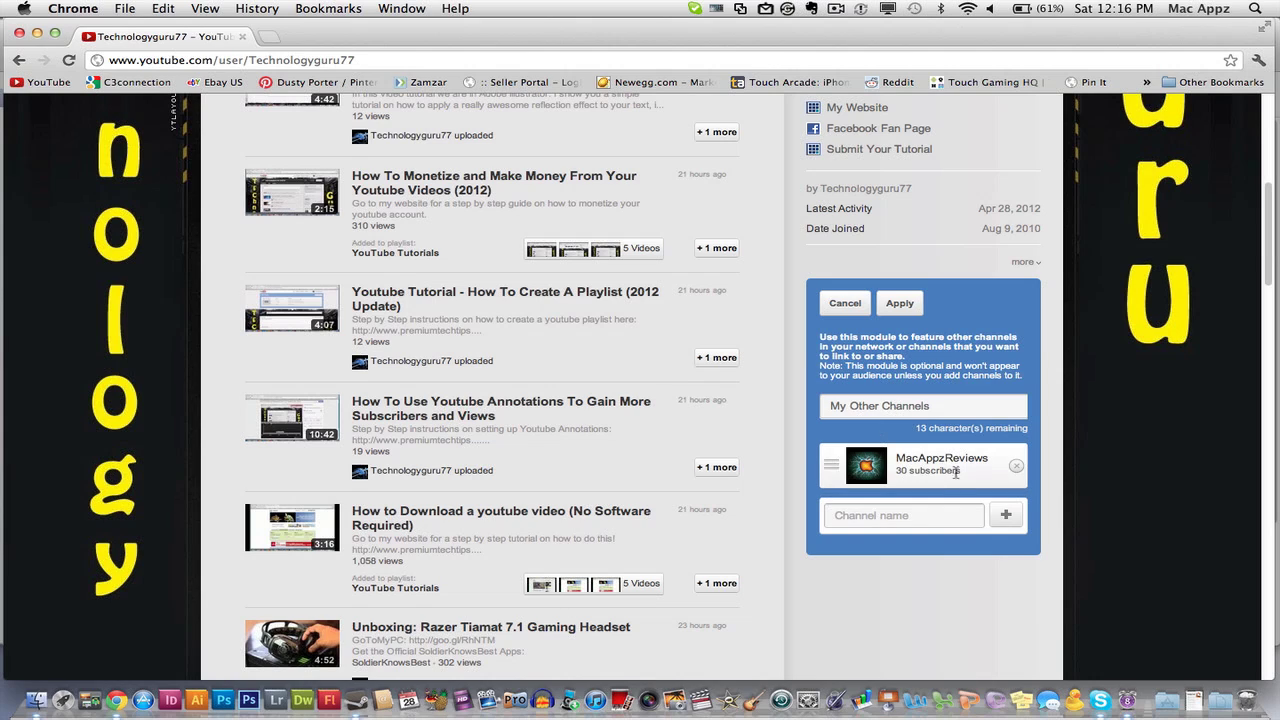
left_click(886, 512)
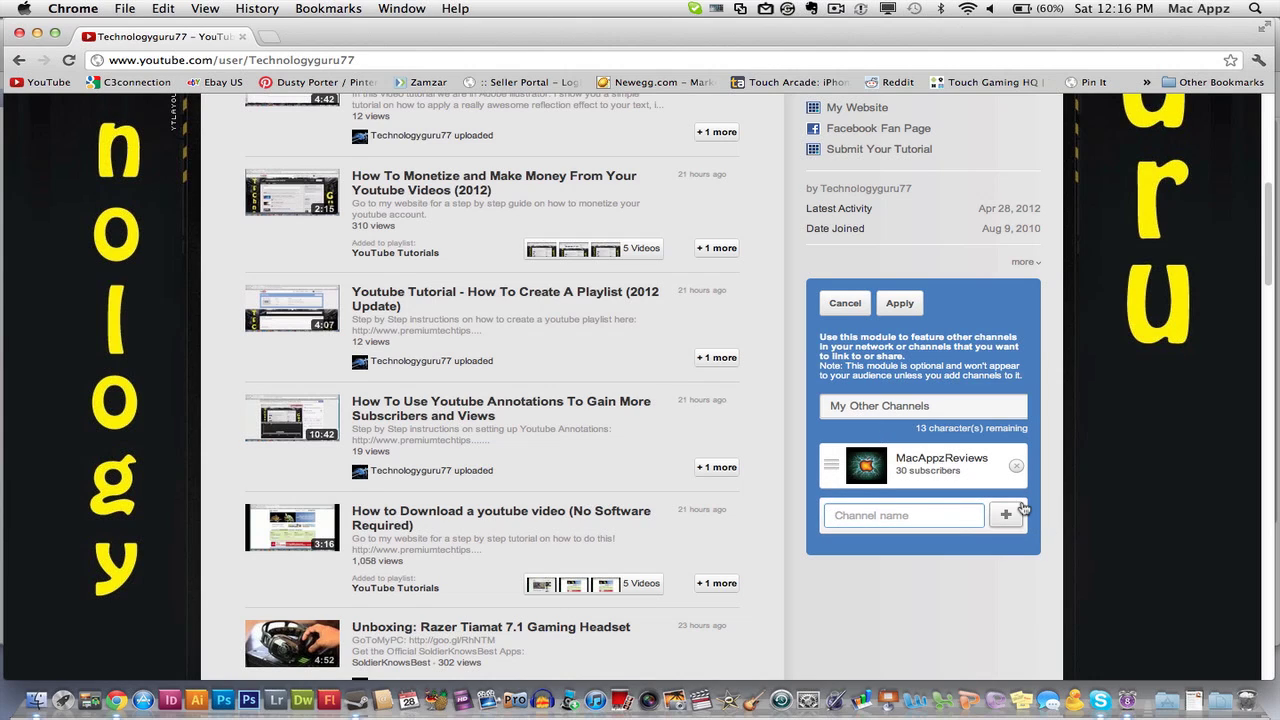
left_click(900, 304)
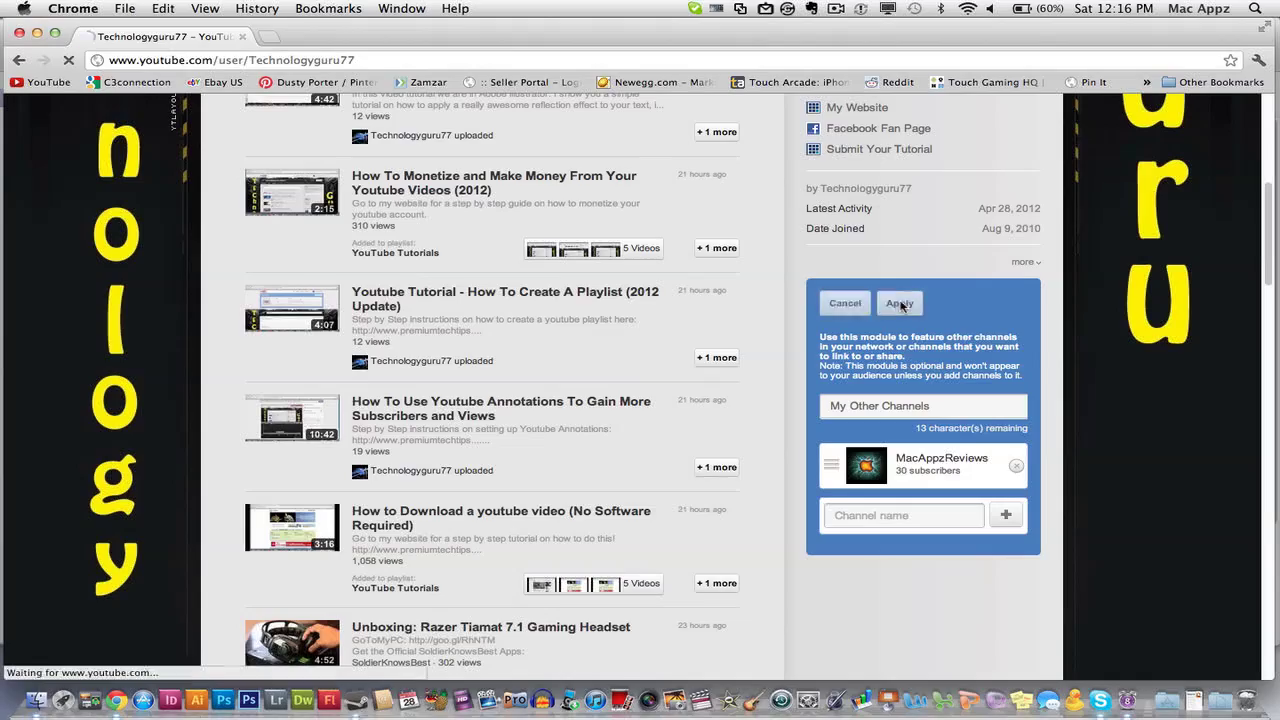